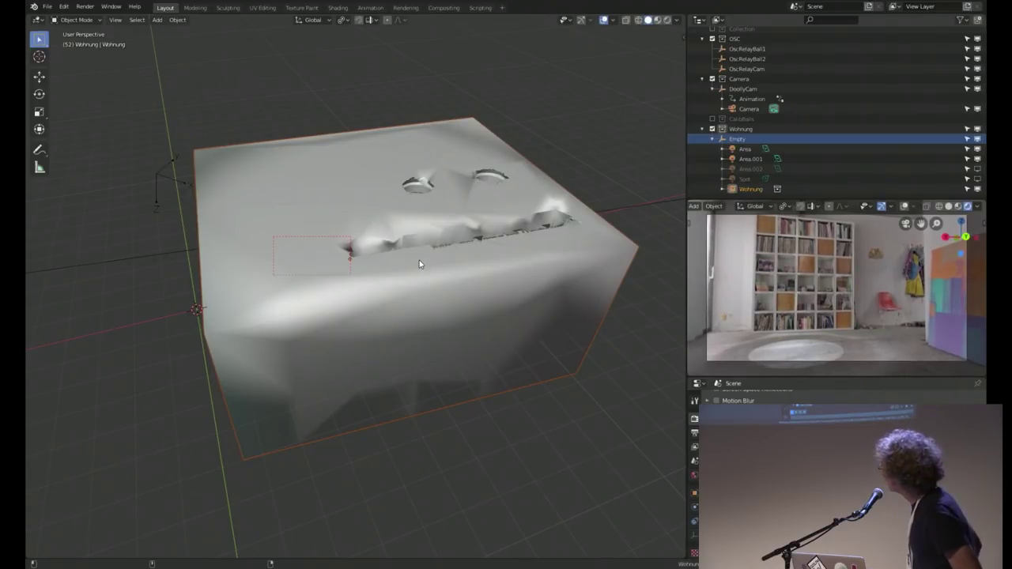
Look around the apartment mesh, then centre it in a front orthographic view
middle_click_drag(419, 260, 344, 237)
scroll(376, 253, "up", 10)
scroll(398, 259, "down", 5)
scroll(398, 253, "up", 8)
scroll(395, 252, "down", 6)
scroll(375, 247, "up", 8)
scroll(375, 247, "down", 6)
scroll(379, 231, "up", 3)
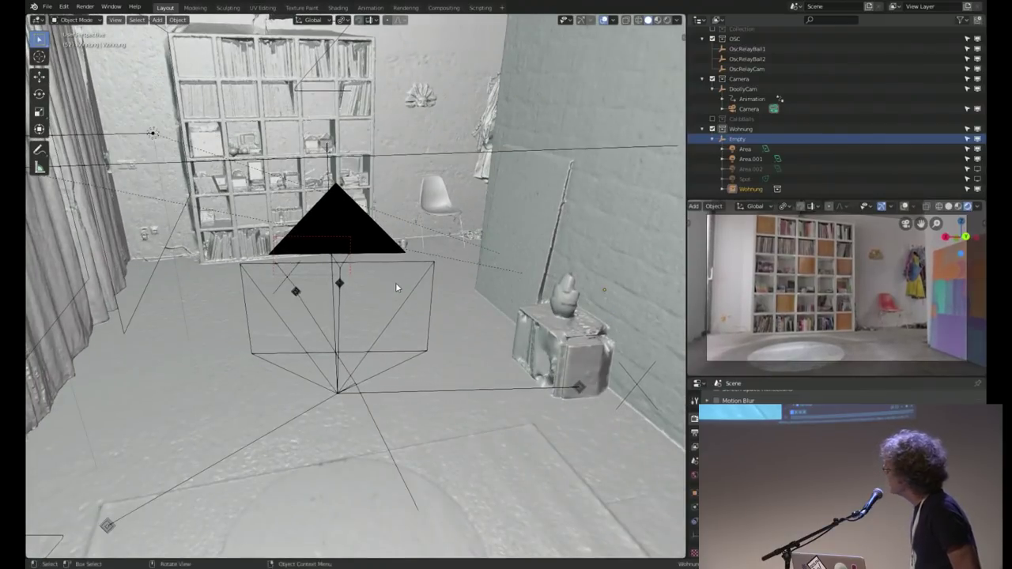
scroll(393, 285, "down", 5)
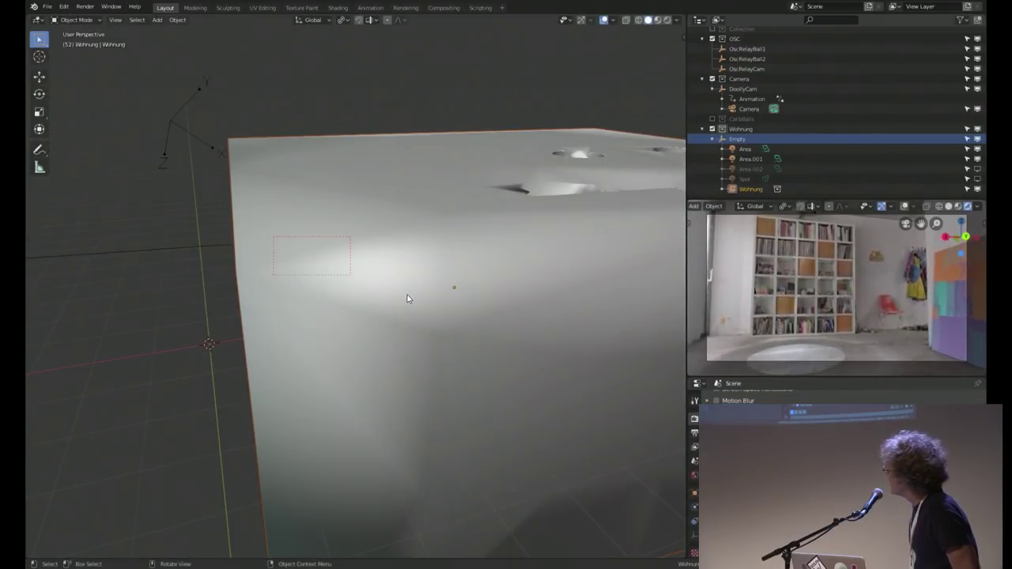
key("KP_1")
middle_click(261, 261)
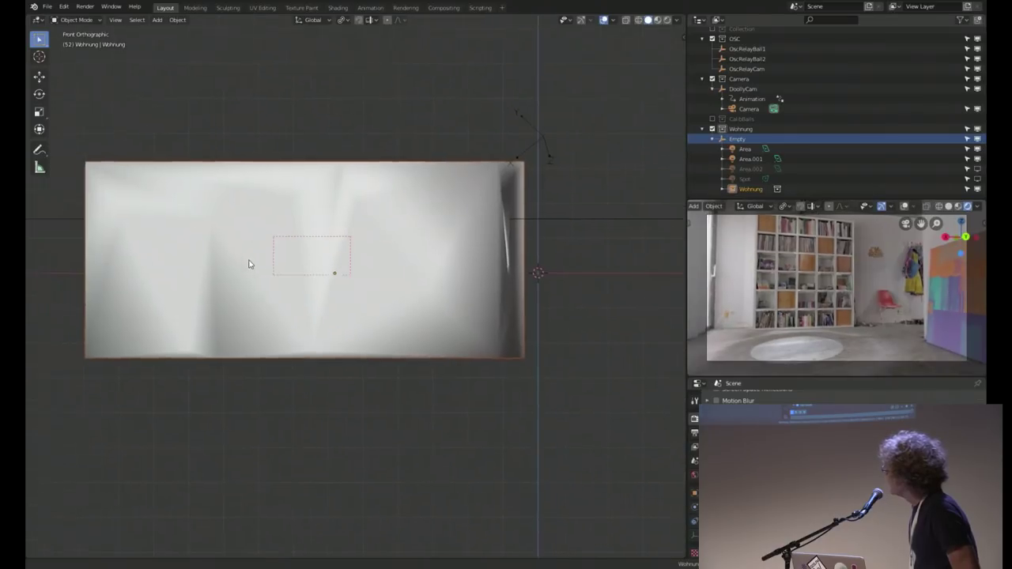
Clip the view to a box below the ceiling and tilt back into perspective to see the rooms
key("ctrl+b")
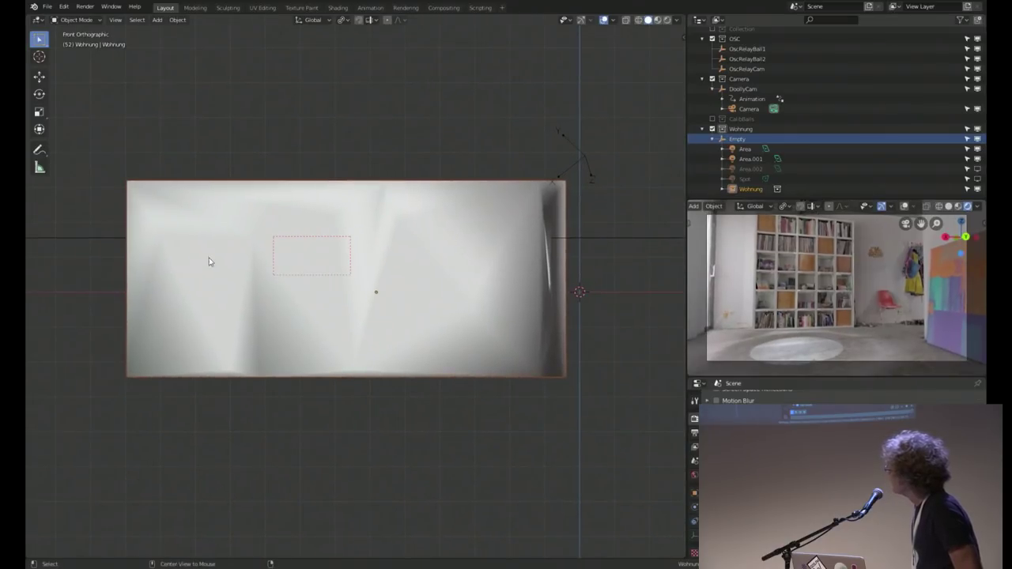
left_click_drag(117, 217, 580, 411)
middle_click_drag(507, 221, 333, 310)
middle_click_drag(350, 252, 337, 253)
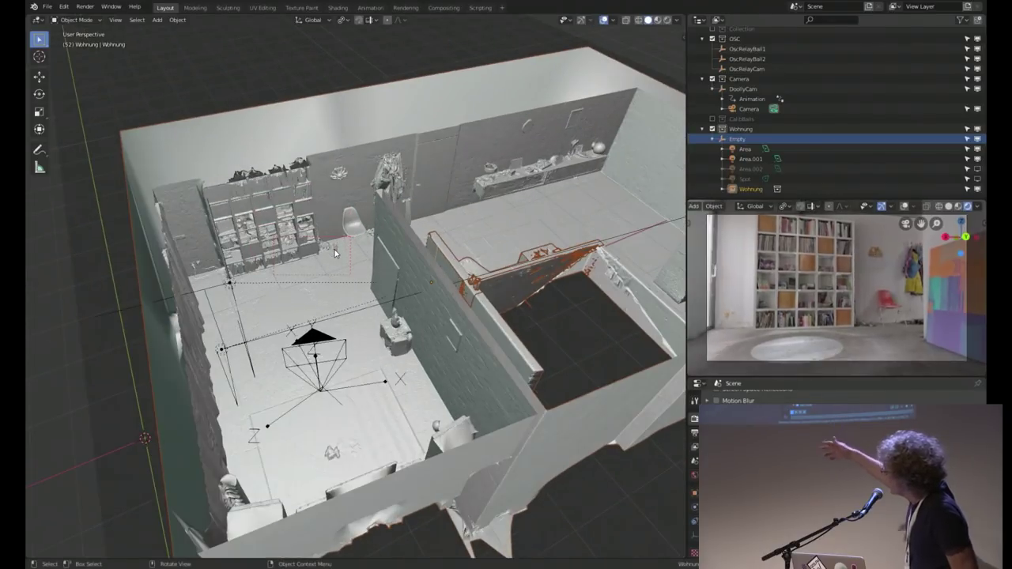
scroll(374, 329, "up", 6)
middle_click_drag(374, 329, 361, 307)
scroll(360, 304, "up", 8)
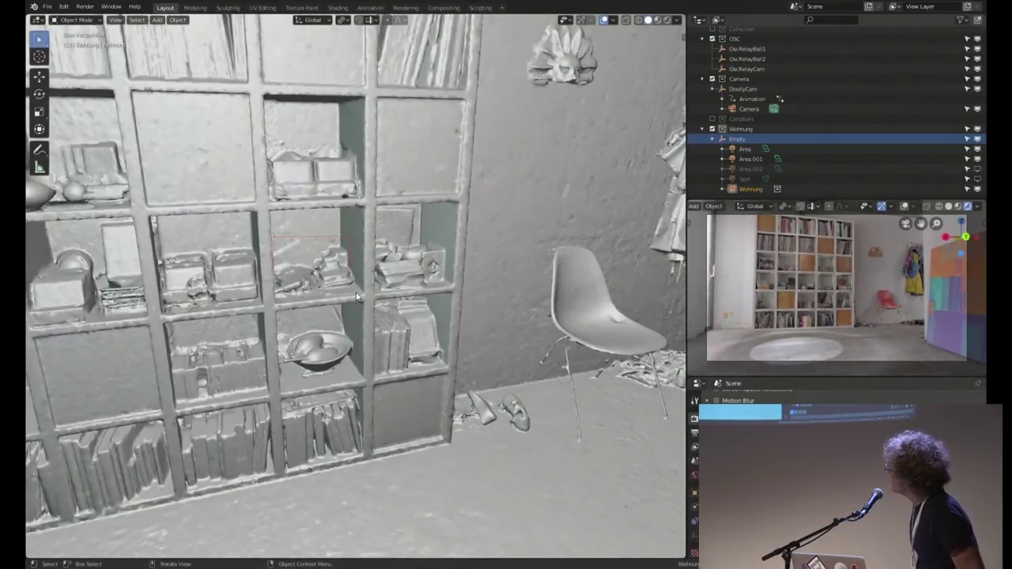
scroll(356, 293, "down", 5)
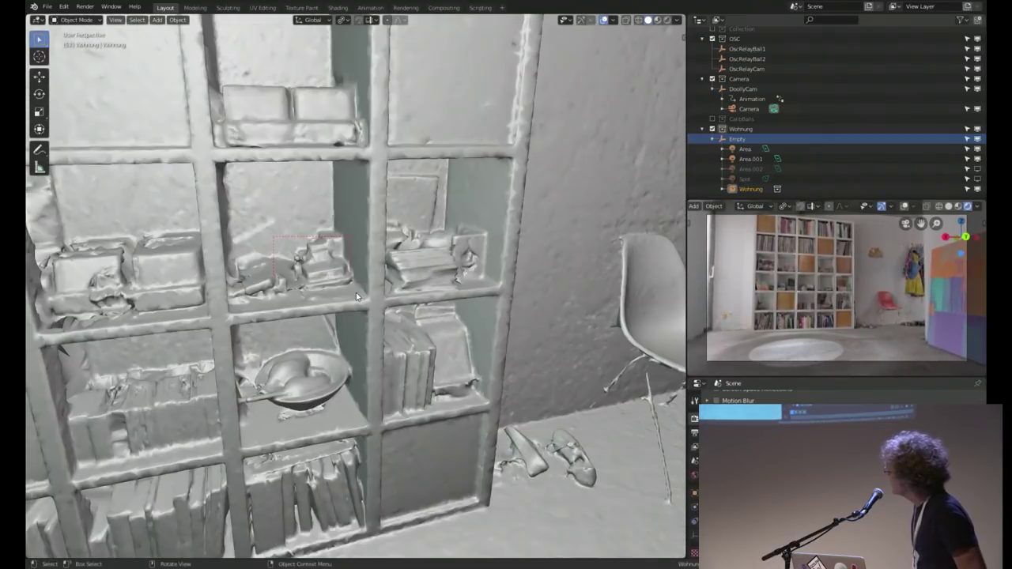
middle_click_drag(356, 292, 388, 335)
mouse_move(528, 298)
middle_mouse_down()
mouse_move(425, 324)
mouse_move(537, 306)
mouse_move(549, 323)
mouse_move(537, 316)
middle_mouse_up()
scroll(425, 230, "up", 3)
scroll(424, 230, "down", 5)
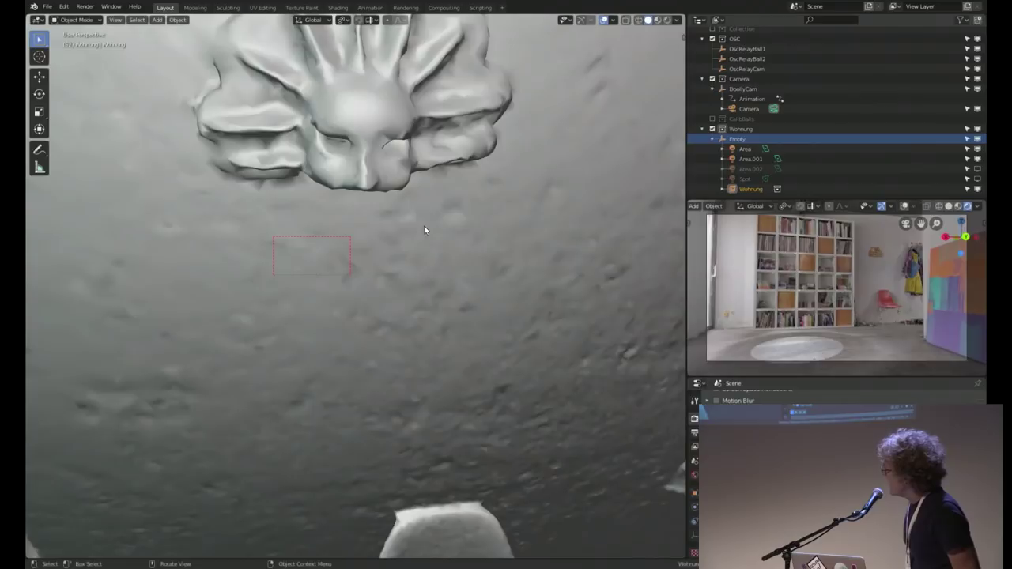
middle_click_drag(427, 233, 444, 344)
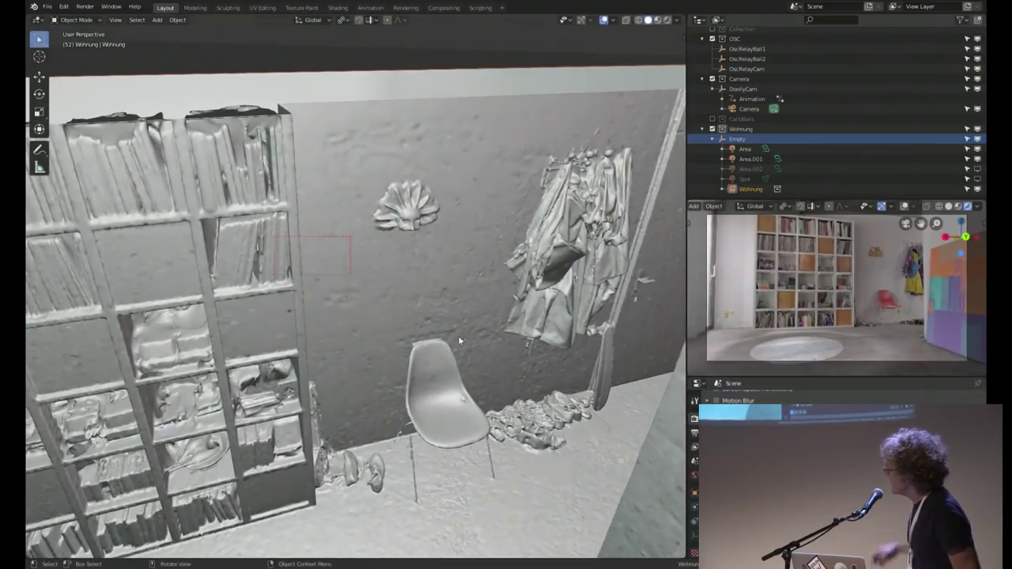
scroll(440, 337, "down", 4)
scroll(433, 301, "down", 8)
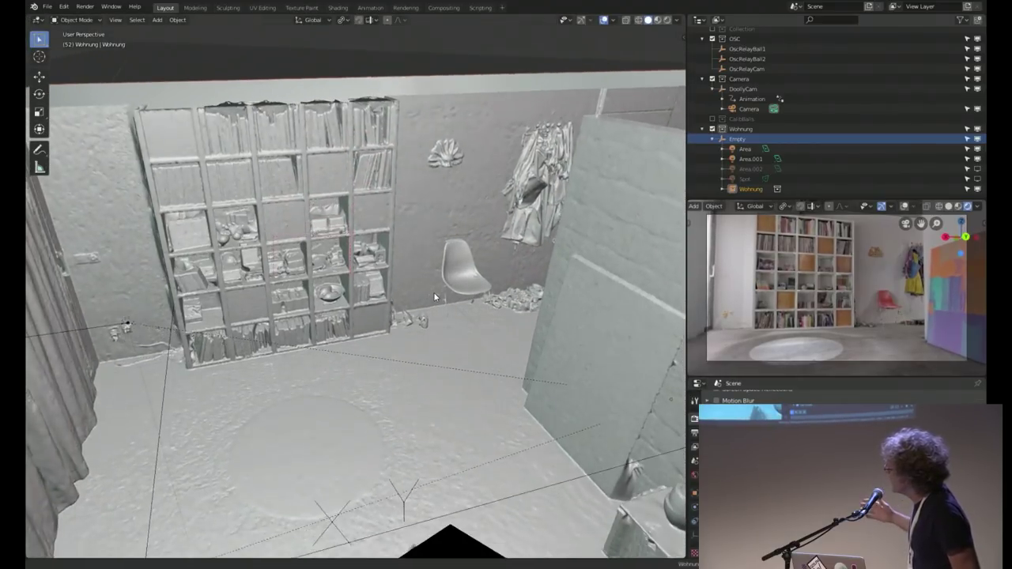
middle_click_drag(431, 328, 417, 345)
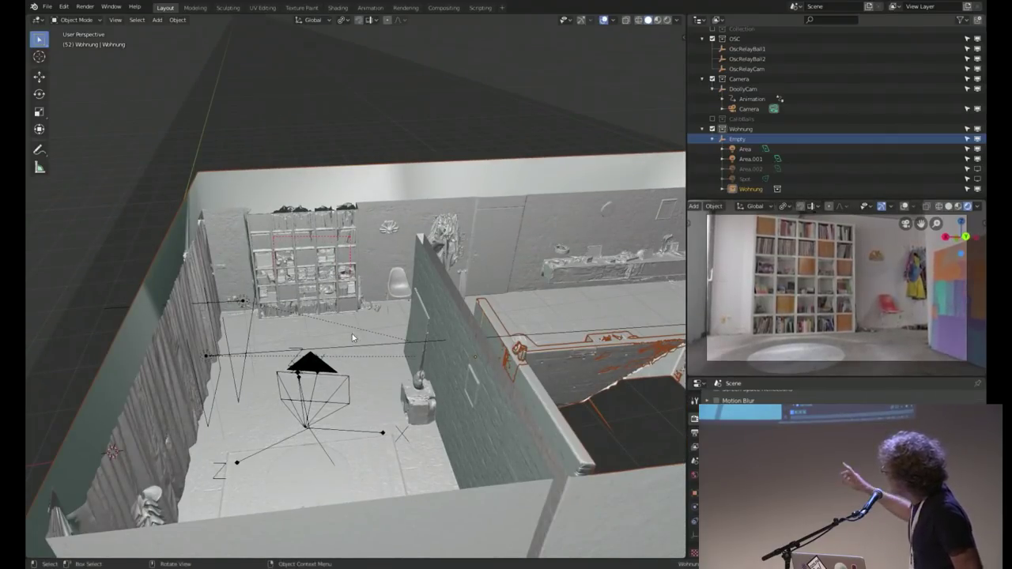
Select the tracked camera in the room and show the sidebar's AddOSC panel with its running connection
left_click(339, 391)
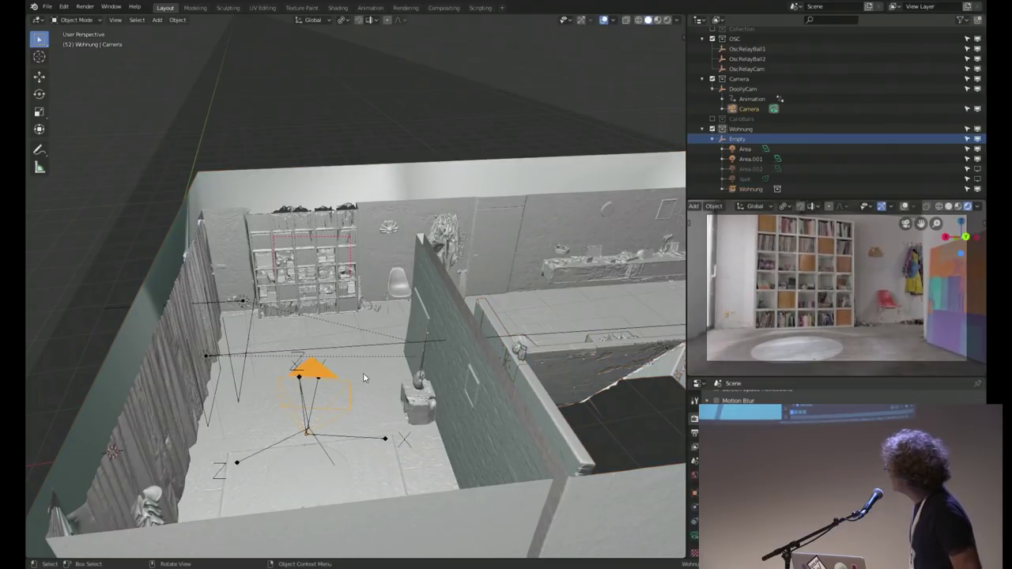
key("n")
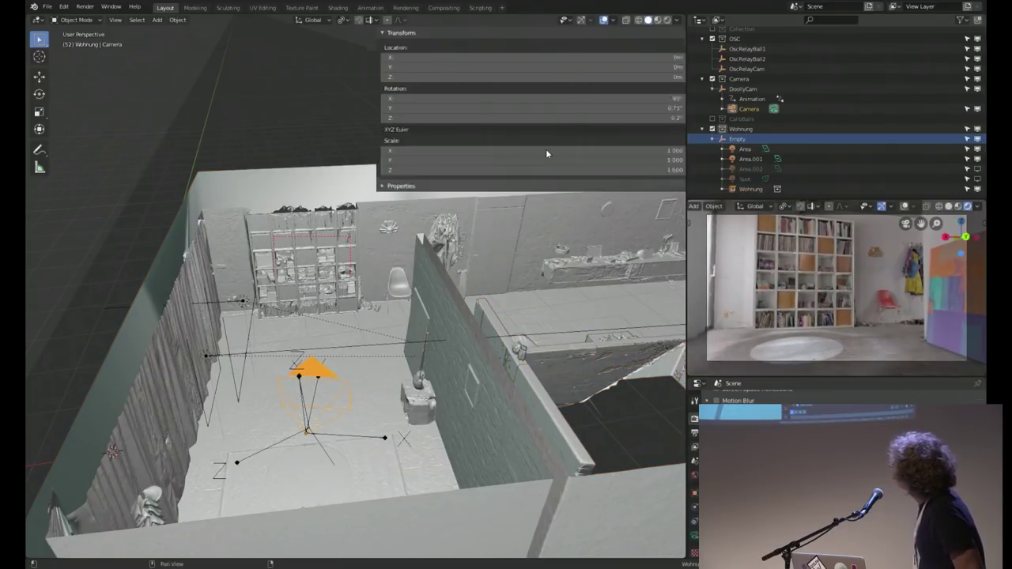
left_click(681, 98)
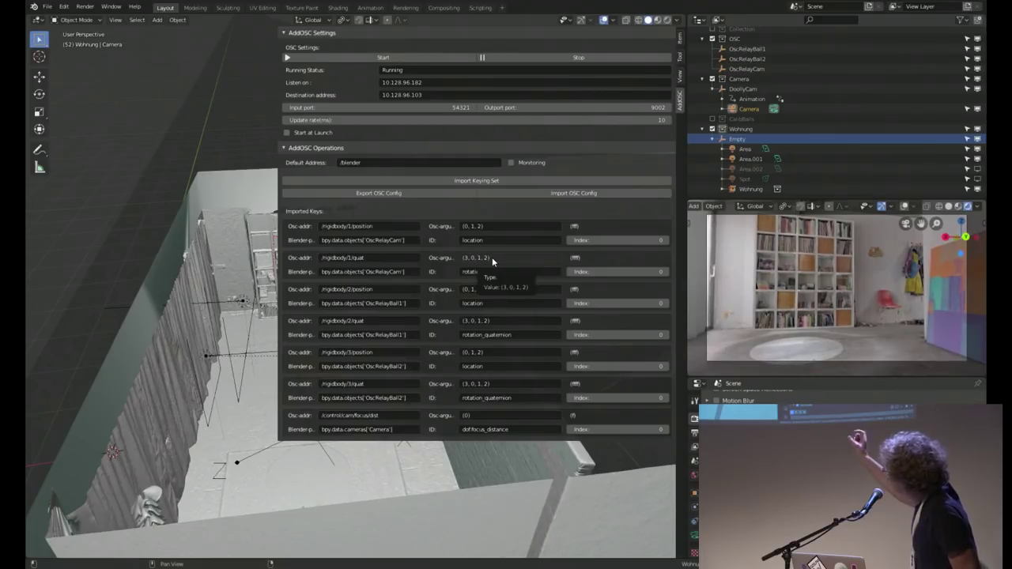
Check OscRelayCam's transform and DoolyCam's Location X driver, then select DoolyCam's child Camera
left_click(749, 70)
left_click(680, 39)
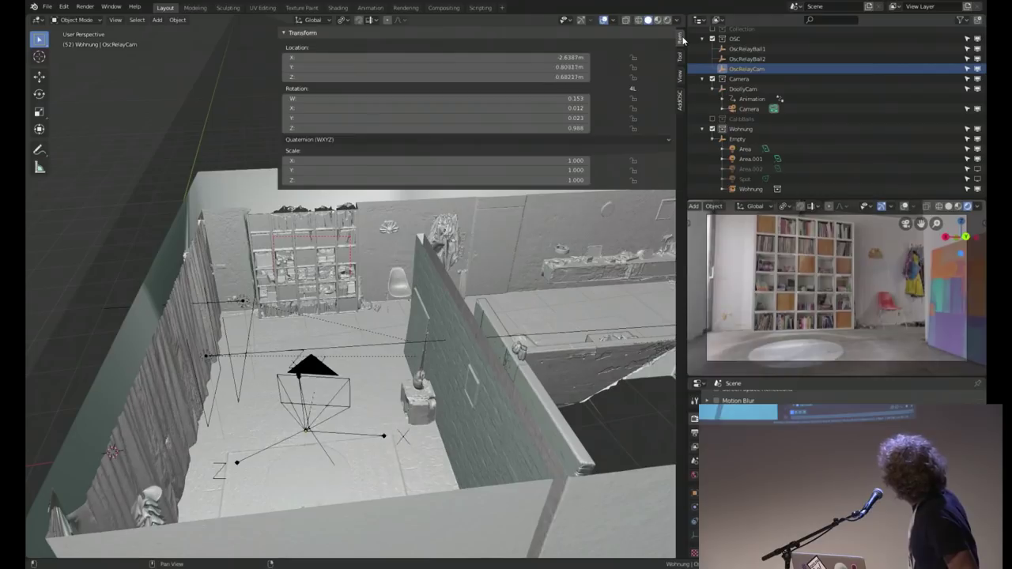
left_click(743, 88)
right_click(565, 60)
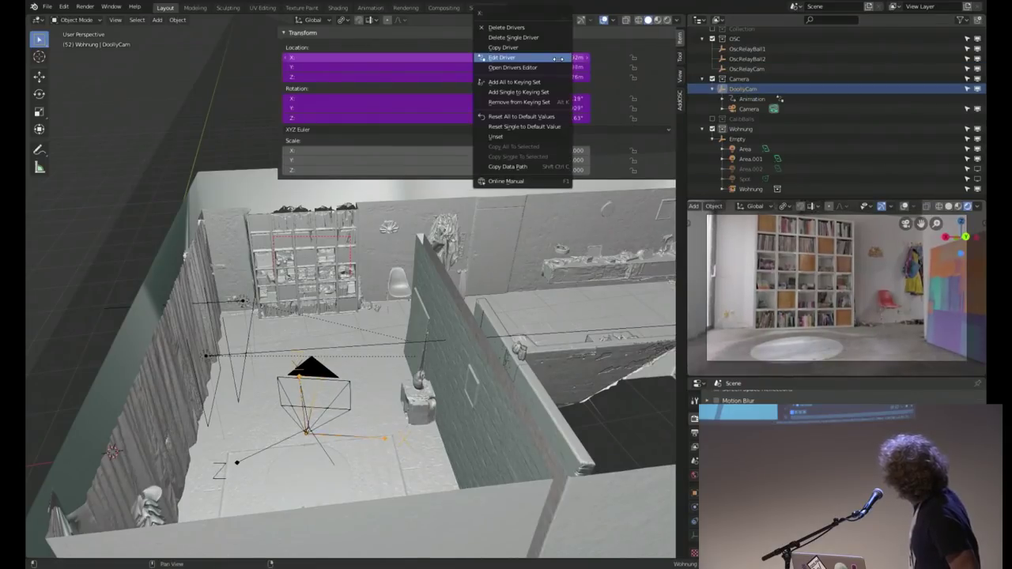
left_click(506, 58)
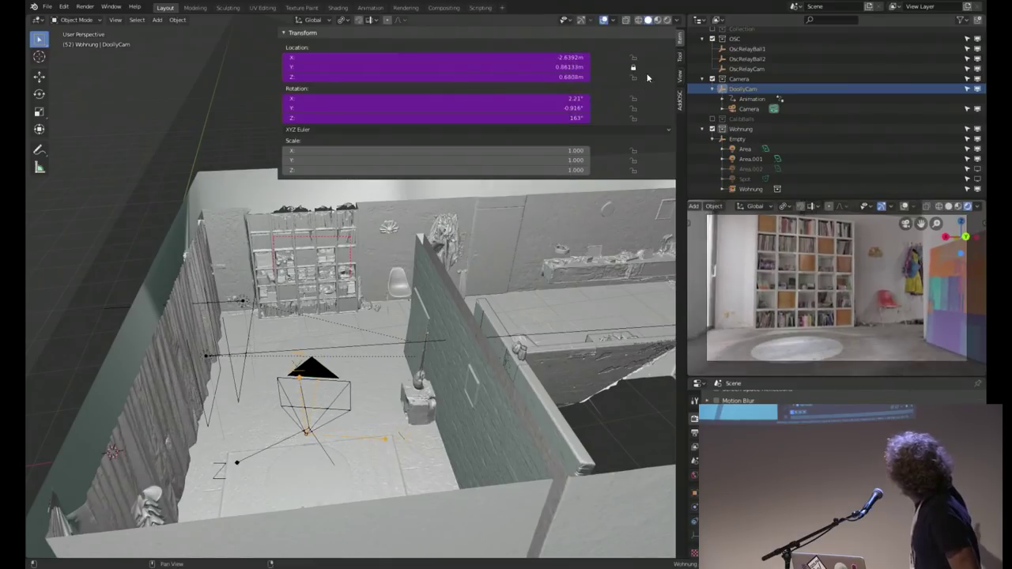
left_click(748, 108)
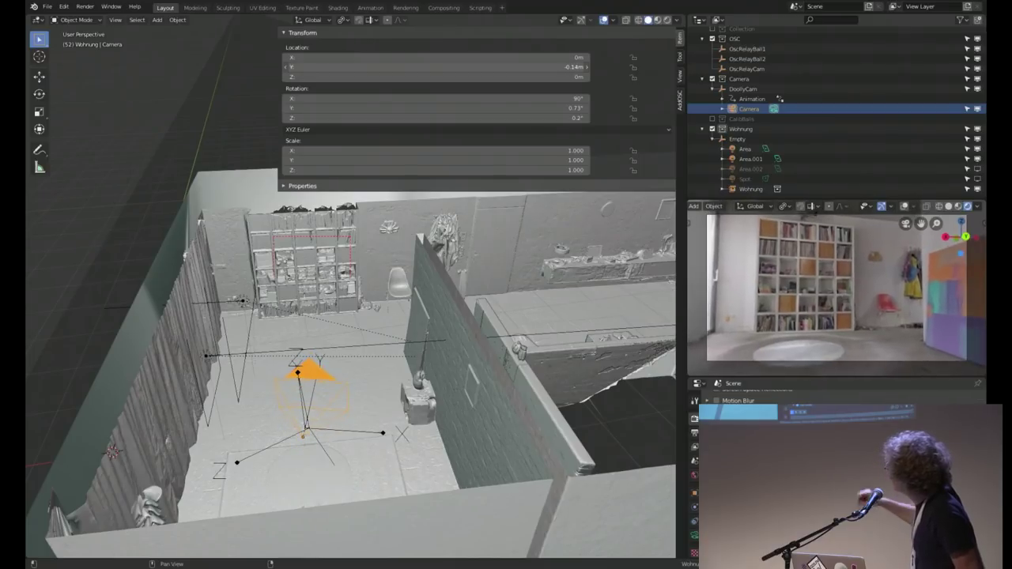
Set the camera's Location Y to 0 m
left_click(566, 68)
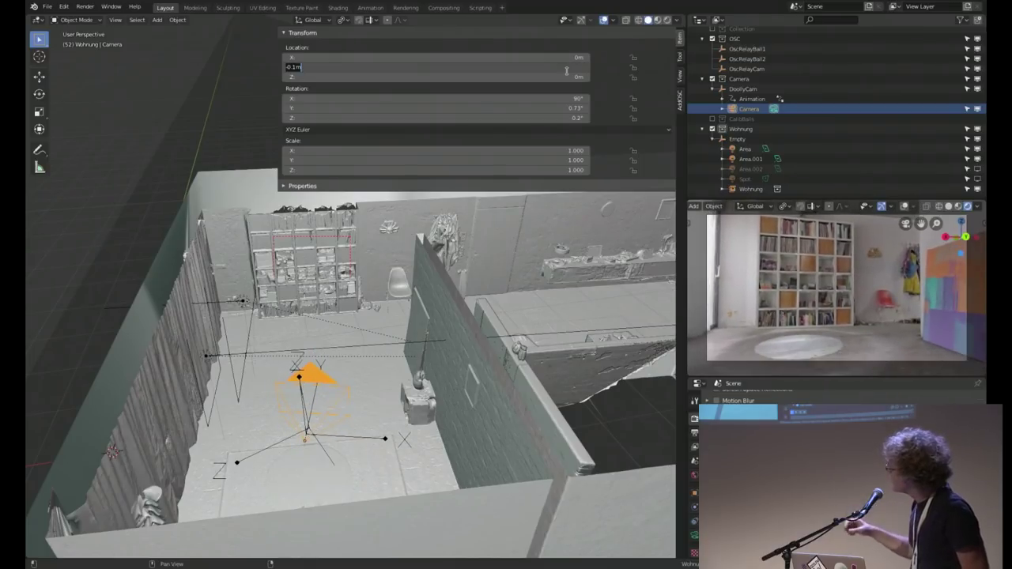
type("0")
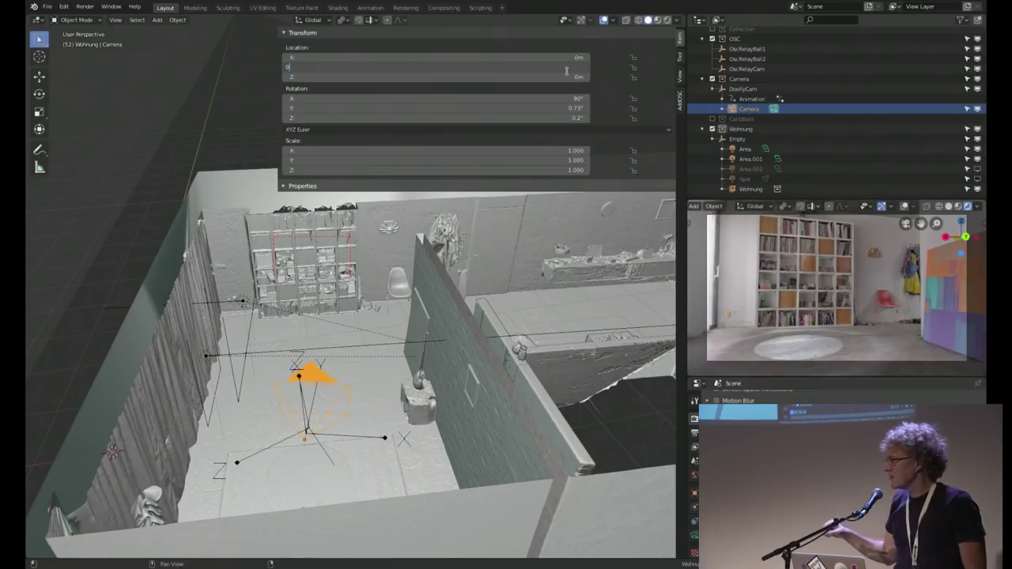
key("Return")
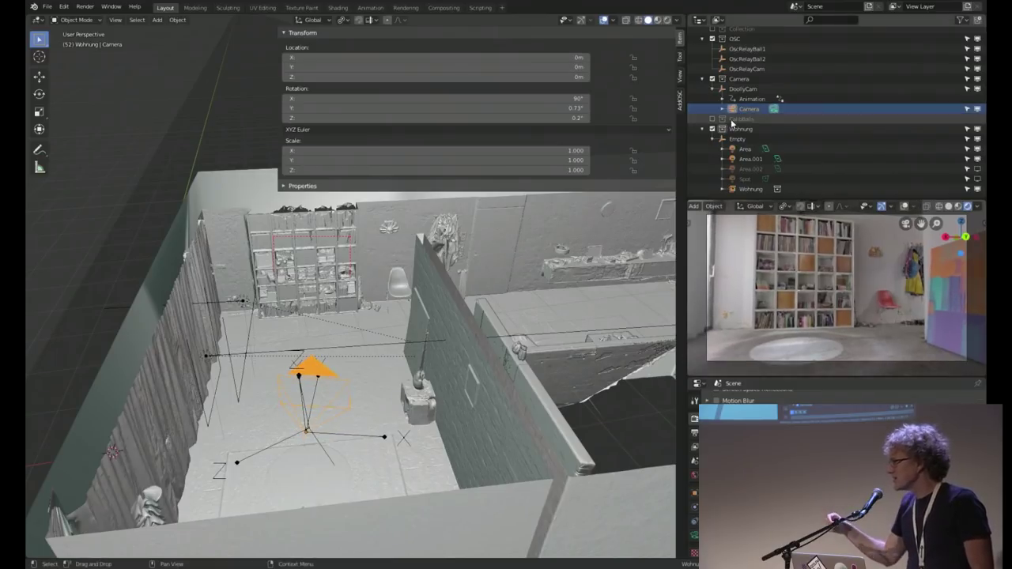
Rotate the scan's parent Empty about Z and shift it horizontally to match the camera preview
left_click(734, 140)
key("n")
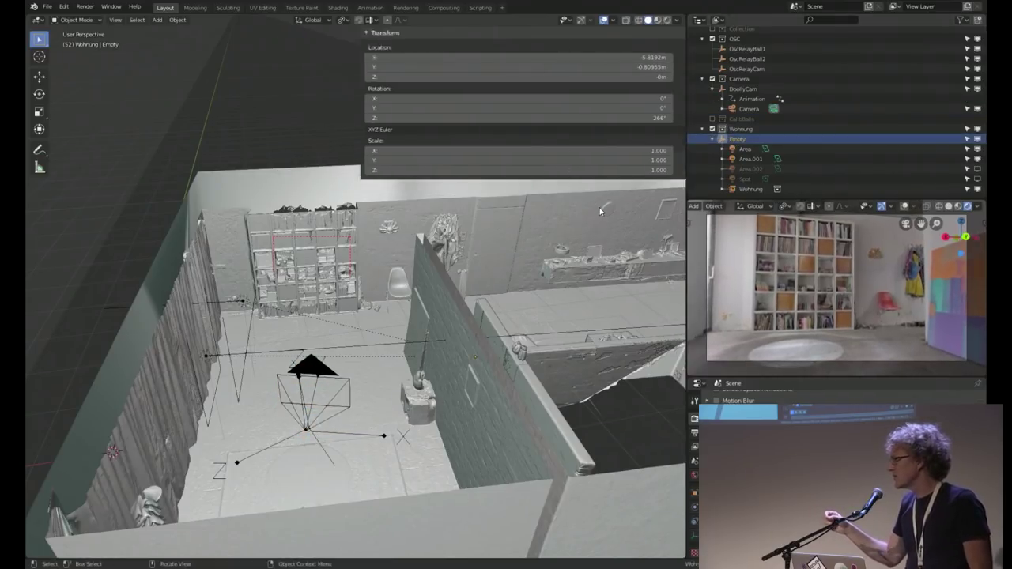
mouse_move(491, 285)
middle_mouse_down()
mouse_move(548, 251)
mouse_move(498, 275)
middle_mouse_up()
key("r")
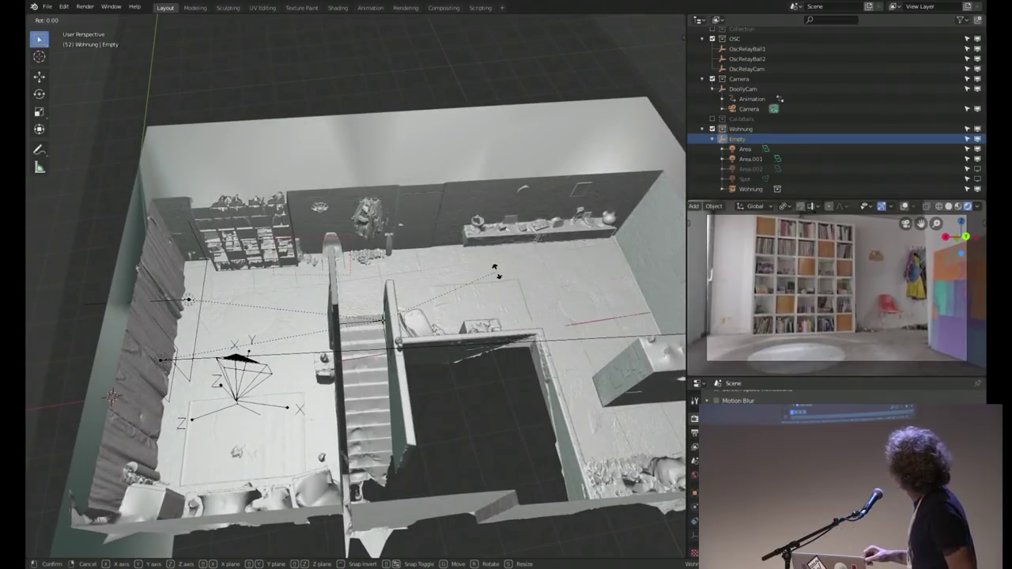
key("z")
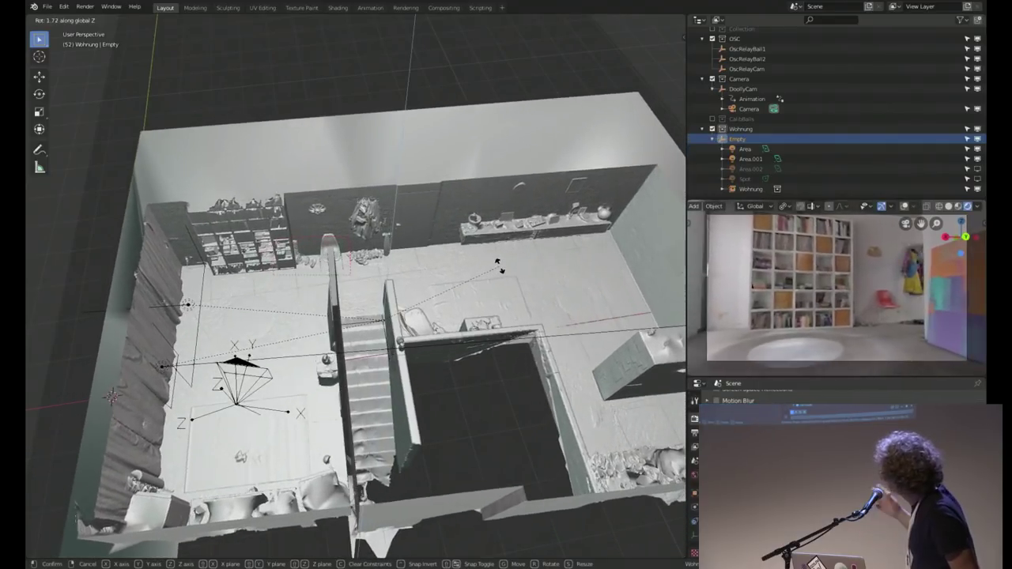
left_click(496, 275)
key("g")
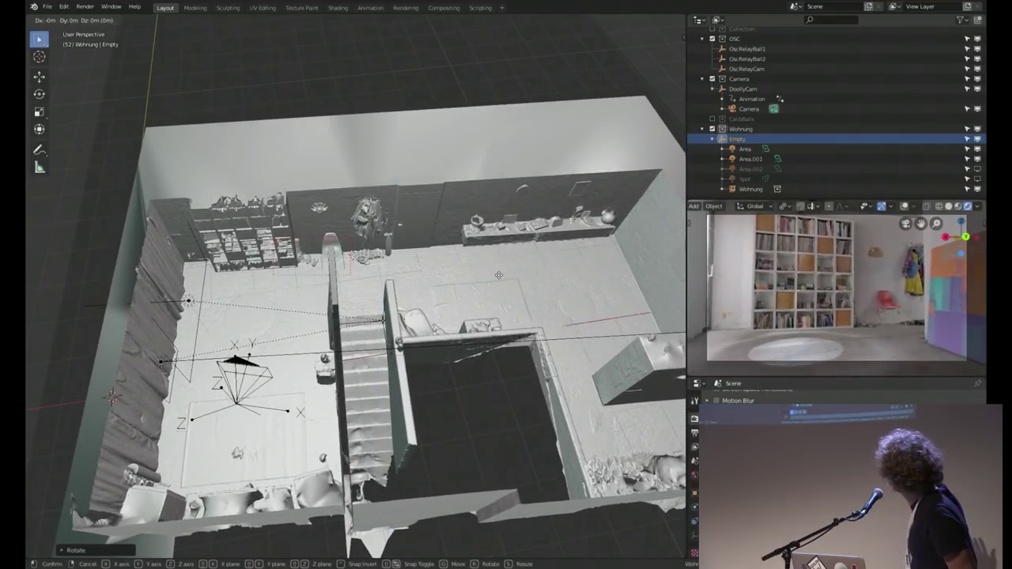
key("shift+z")
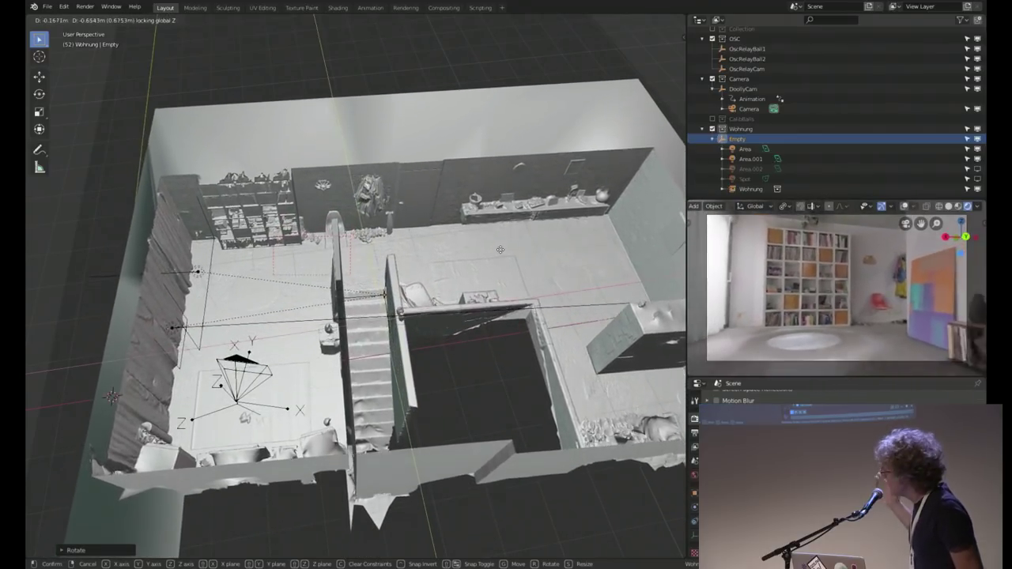
left_click(497, 251)
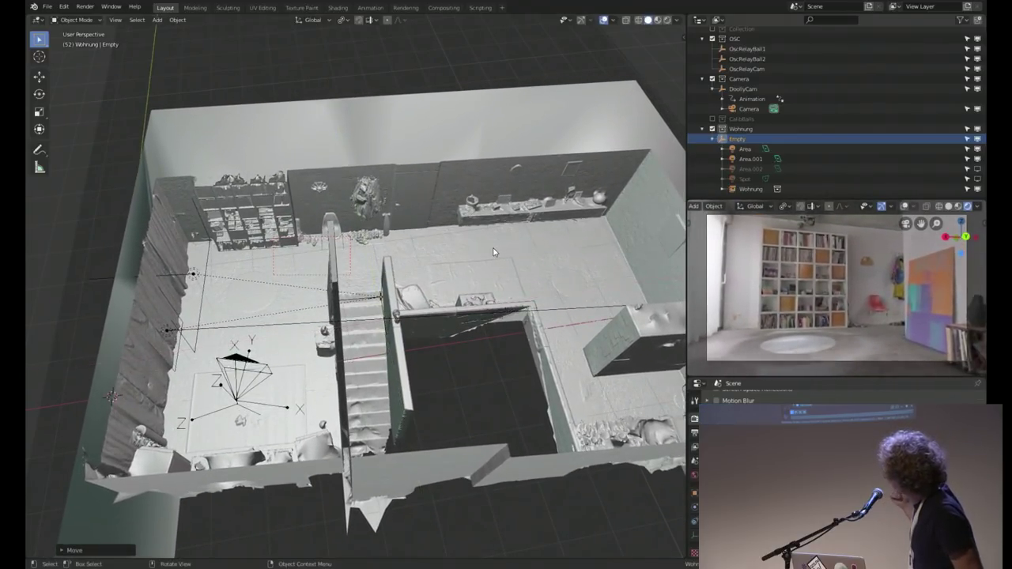
mouse_move(532, 290)
middle_mouse_down()
mouse_move(534, 277)
mouse_move(522, 285)
middle_mouse_up()
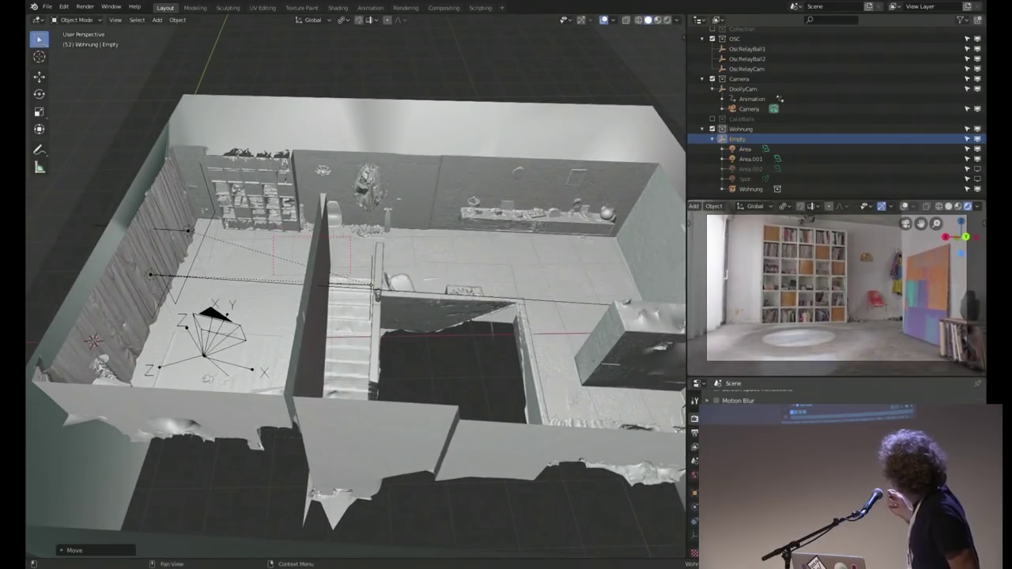
scroll(838, 475, "up", 3)
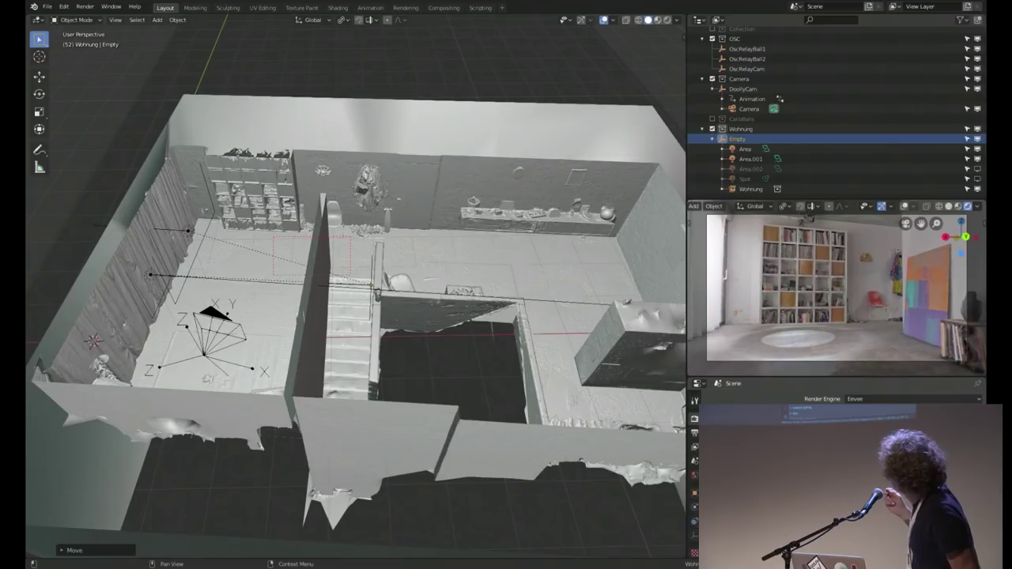
scroll(839, 474, "down", 5)
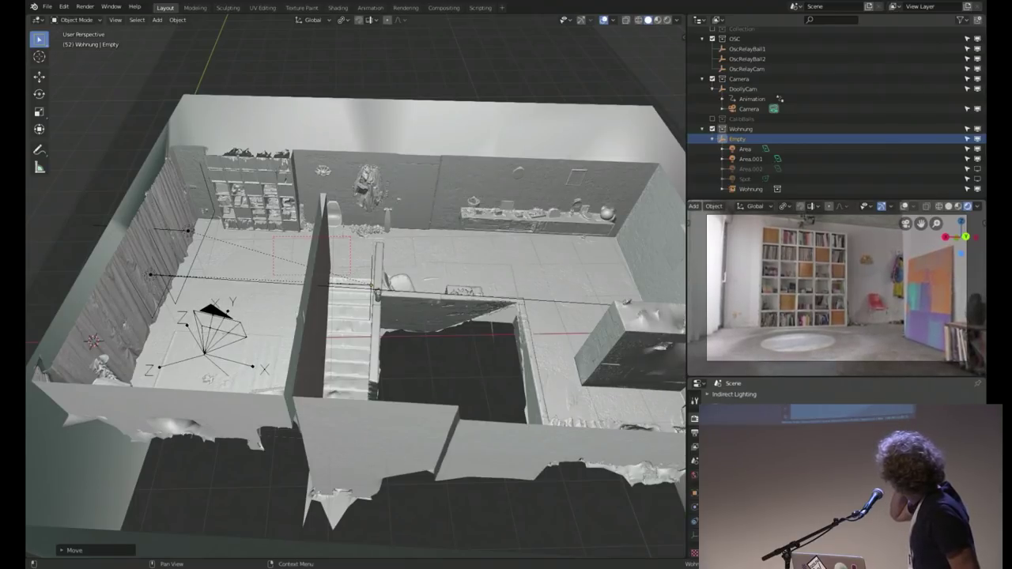
scroll(838, 474, "down", 10)
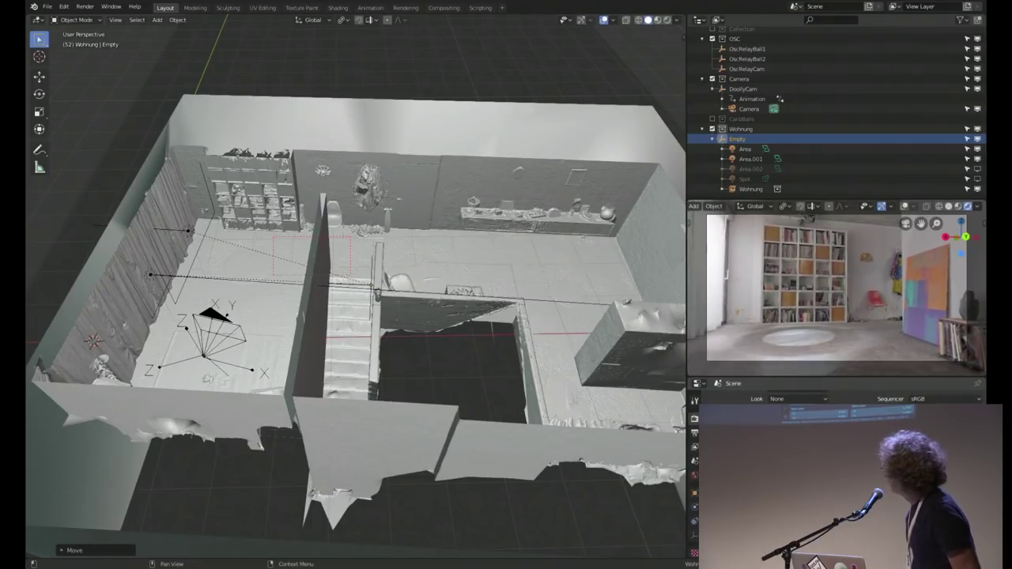
scroll(838, 395, "up", 4)
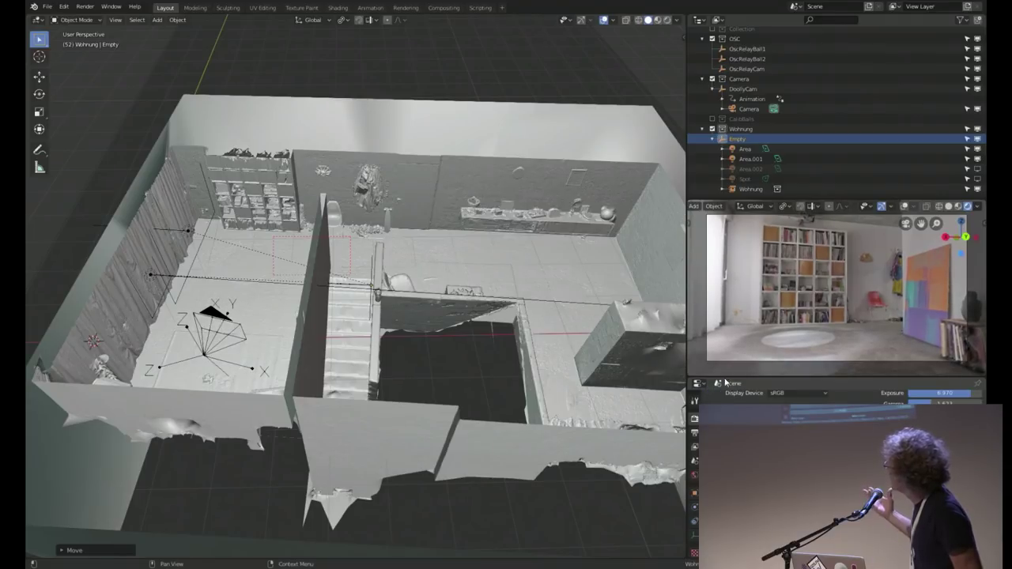
left_click(189, 232)
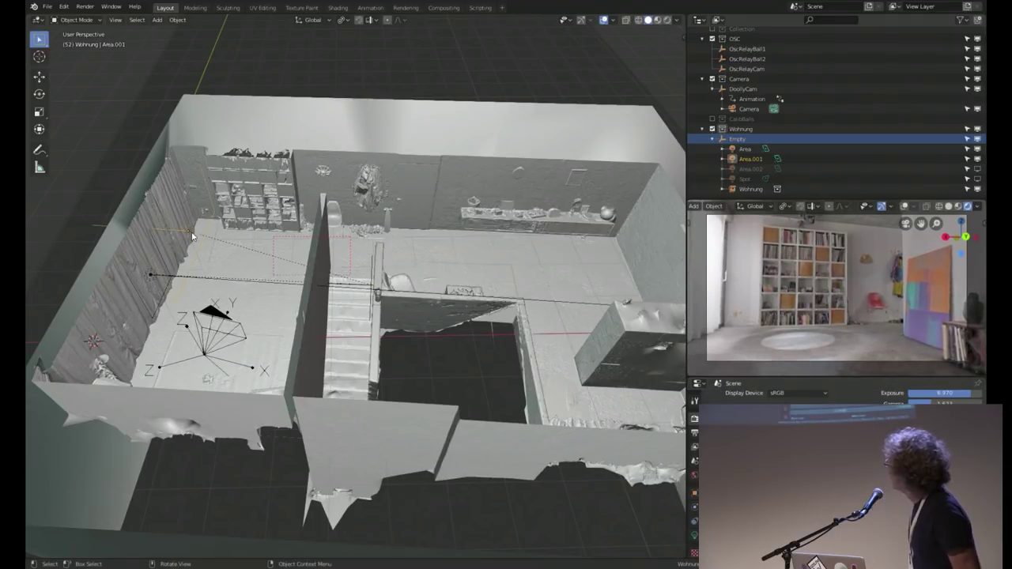
left_click(150, 277)
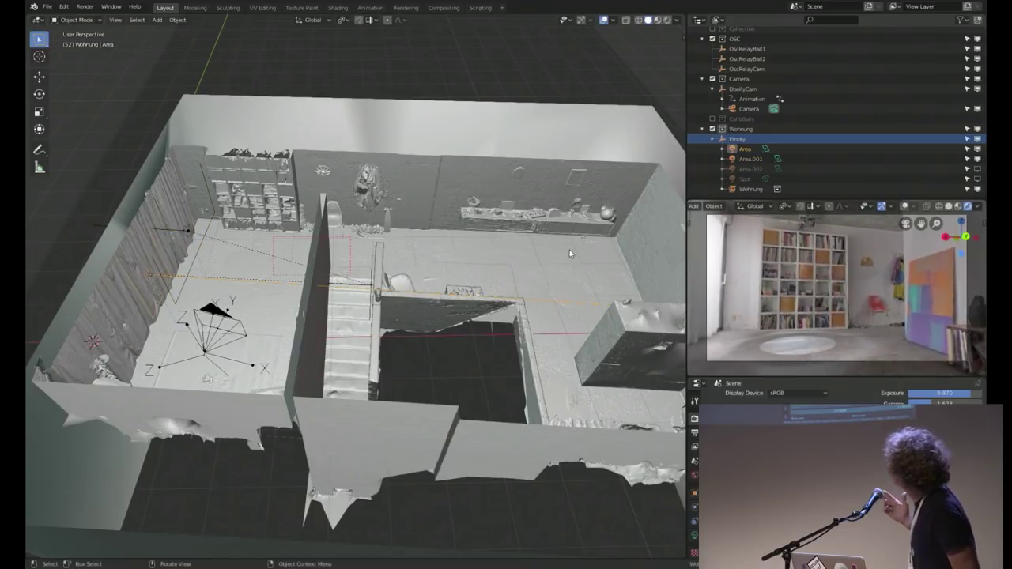
left_click(978, 149)
left_click(977, 159)
left_click(978, 159)
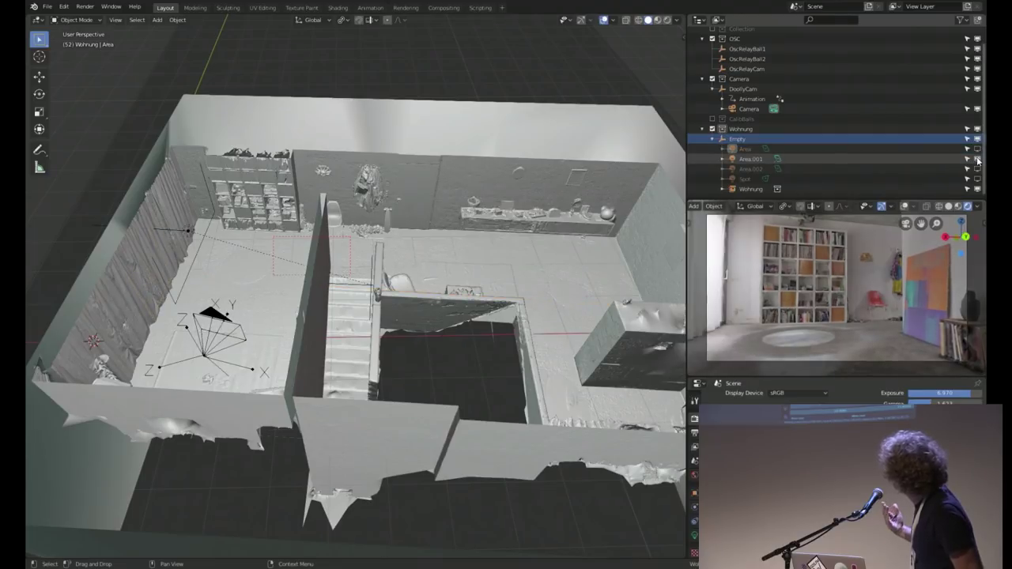
left_click(978, 149)
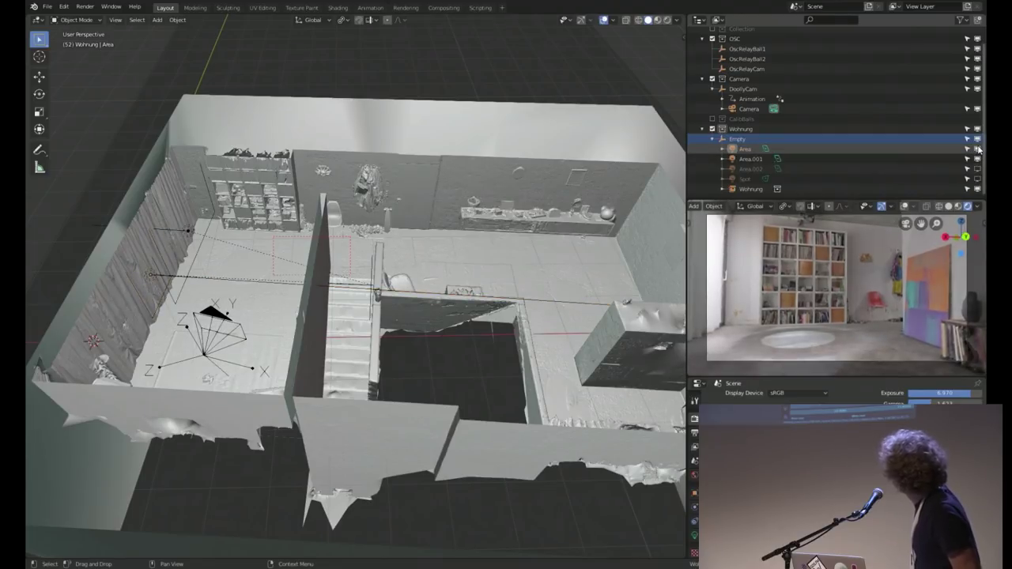